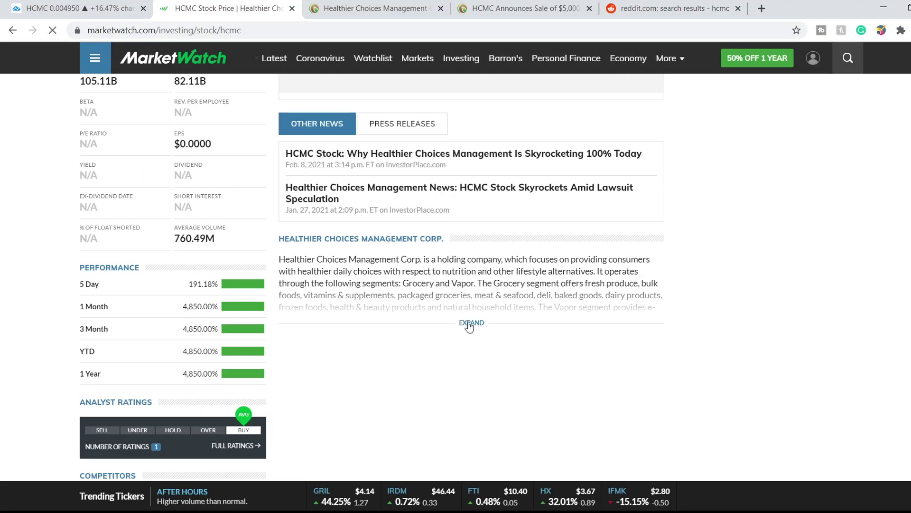
- Expand the Healthier Choices Management Corp. description on MarketWatch and review the stock's key data
left_click(469, 325)
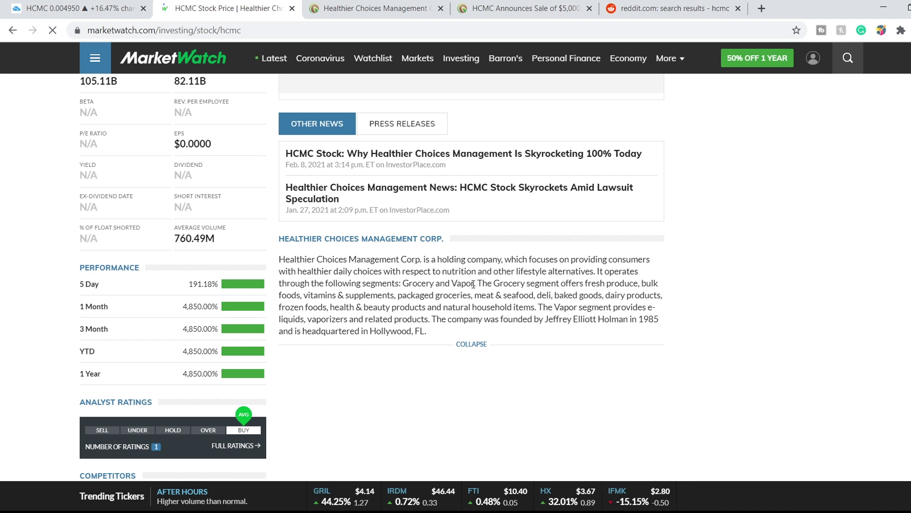
scroll(278, 275, "up", 8)
scroll(272, 328, "down", 3)
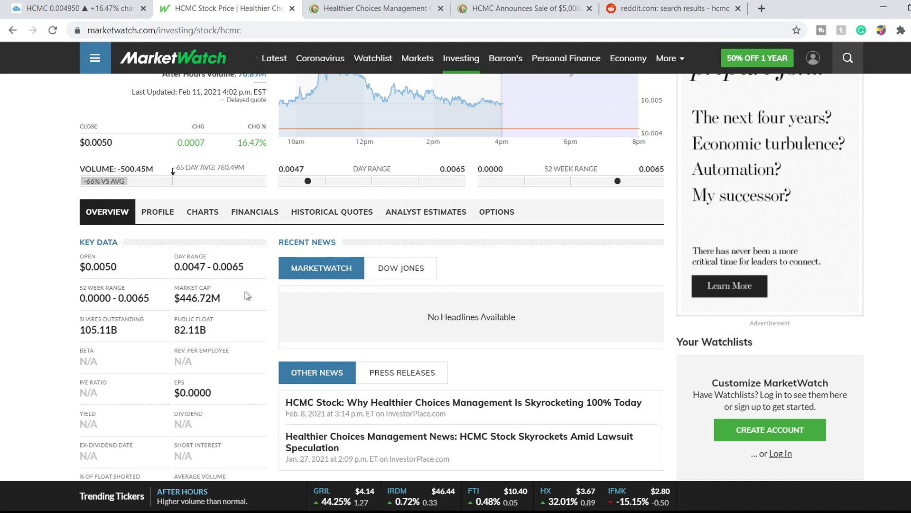
- Read the HCMC article on the Philip Morris patent infringement lawsuit, highlighting the $3 billion investment figure
left_click(345, 11)
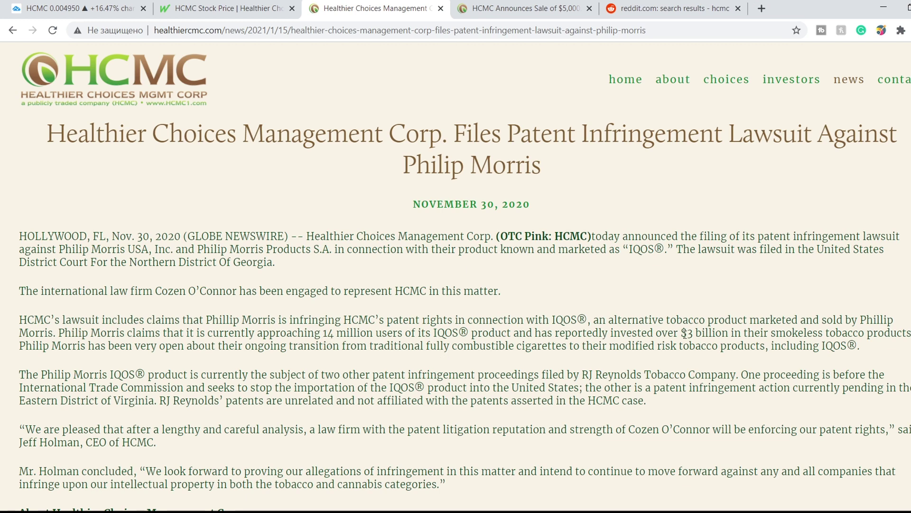
left_click_drag(682, 333, 728, 336)
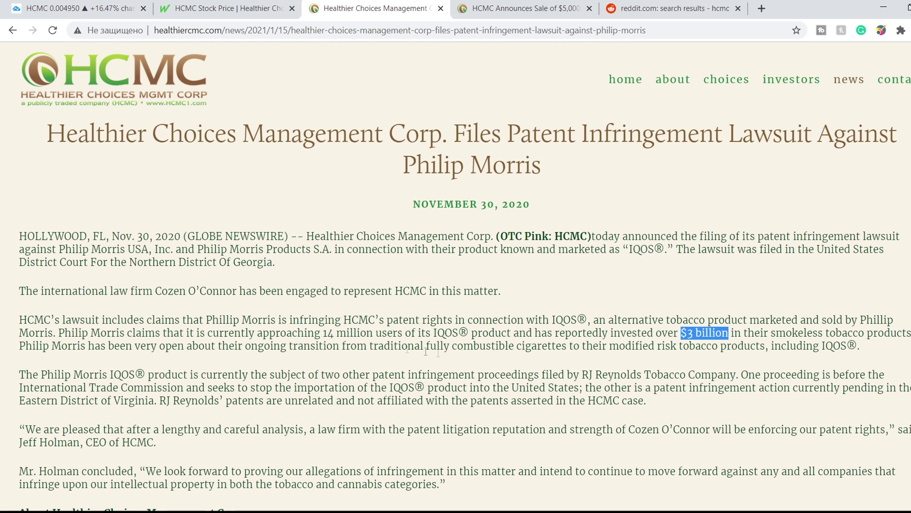
left_click(509, 341)
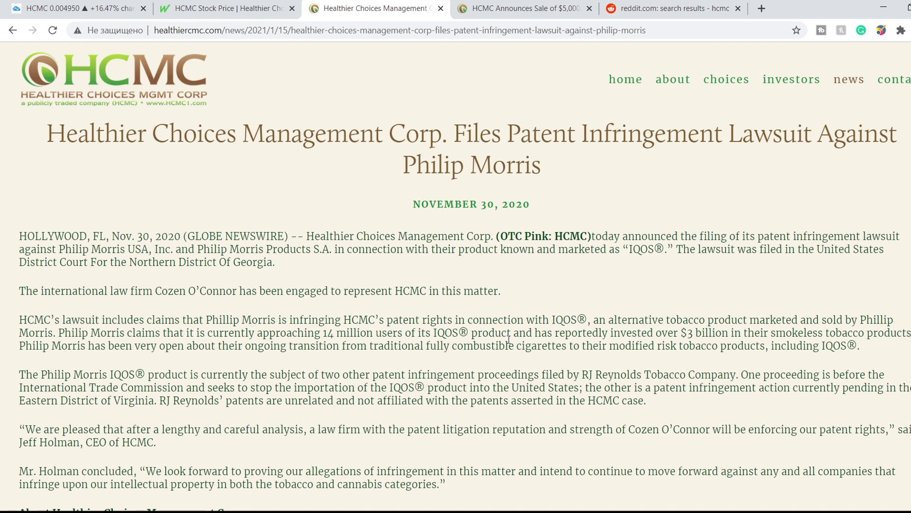
- Read HCMC's $5,000,000 preferred stock sale announcement and return by way of the lawsuit article to the TradingView chart
left_click(542, 10)
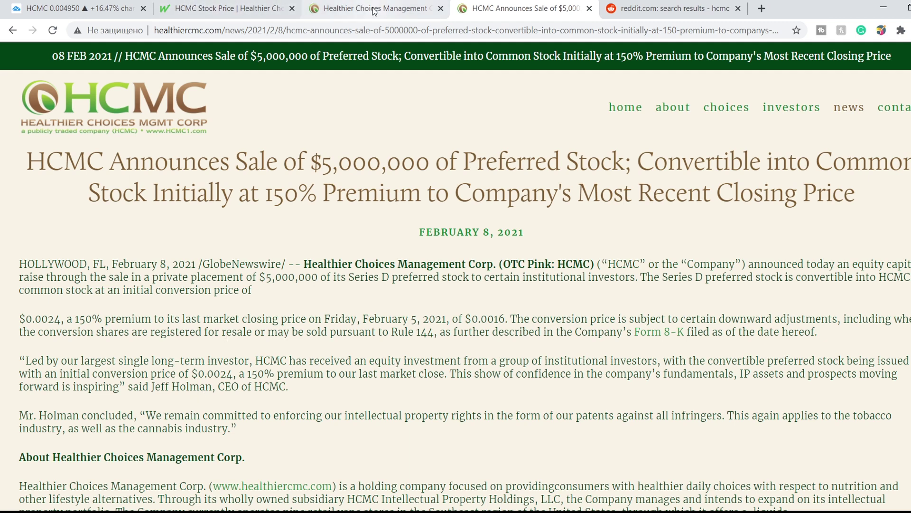
left_click(353, 9)
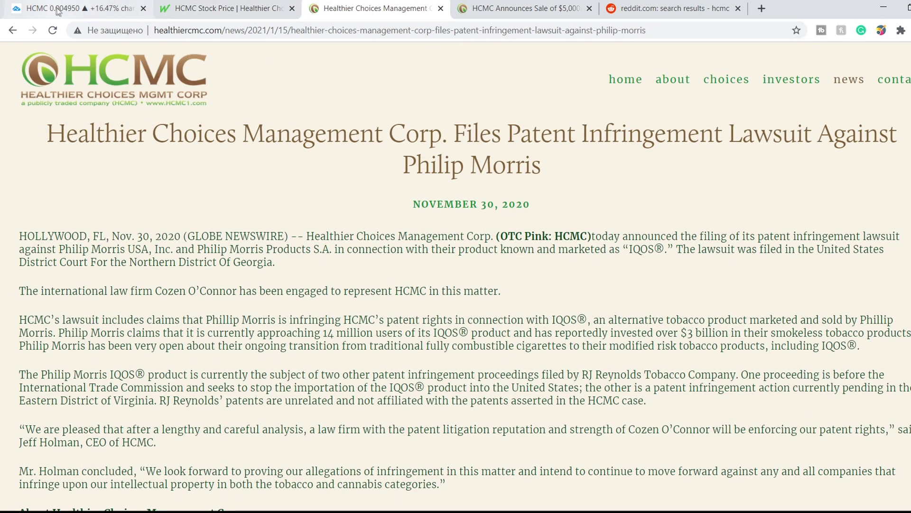
left_click(97, 8)
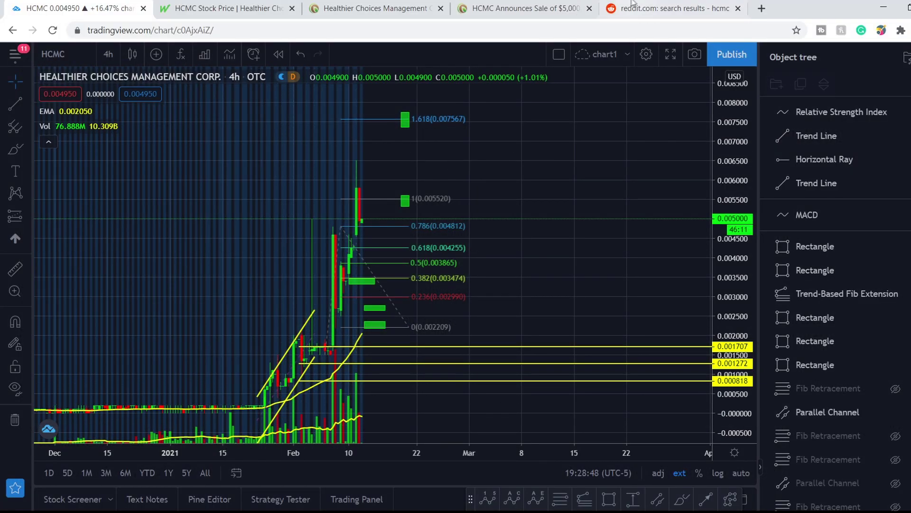
- Switch to the Reddit search results for hcmc and look through the listed communities and posts
left_click(641, 13)
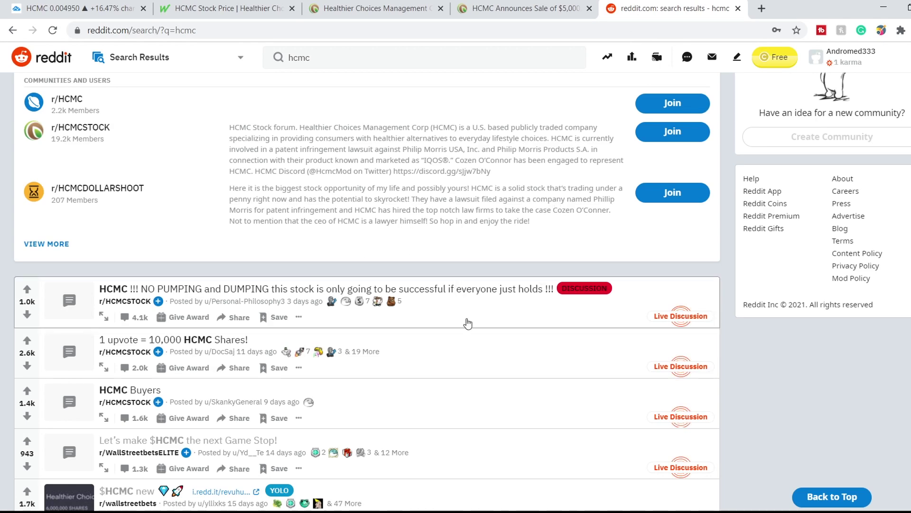
scroll(468, 323, "up", 4)
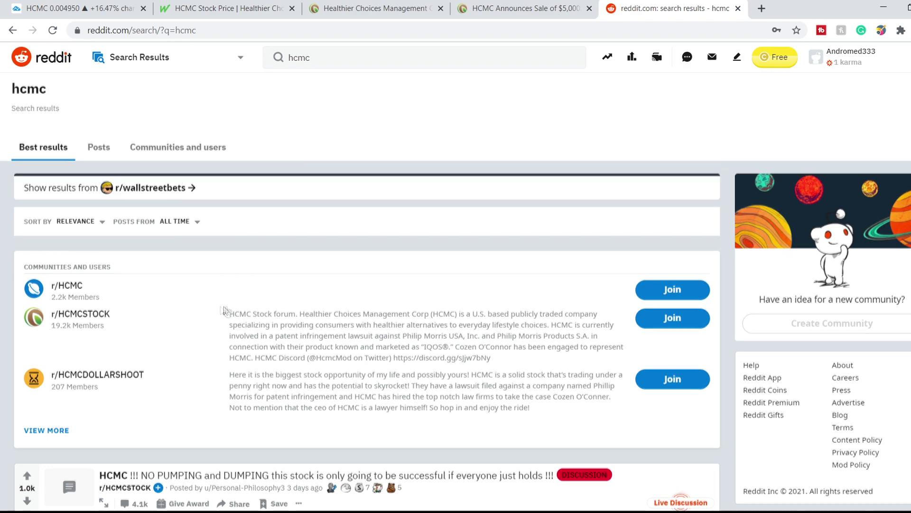
scroll(223, 311, "down", 4)
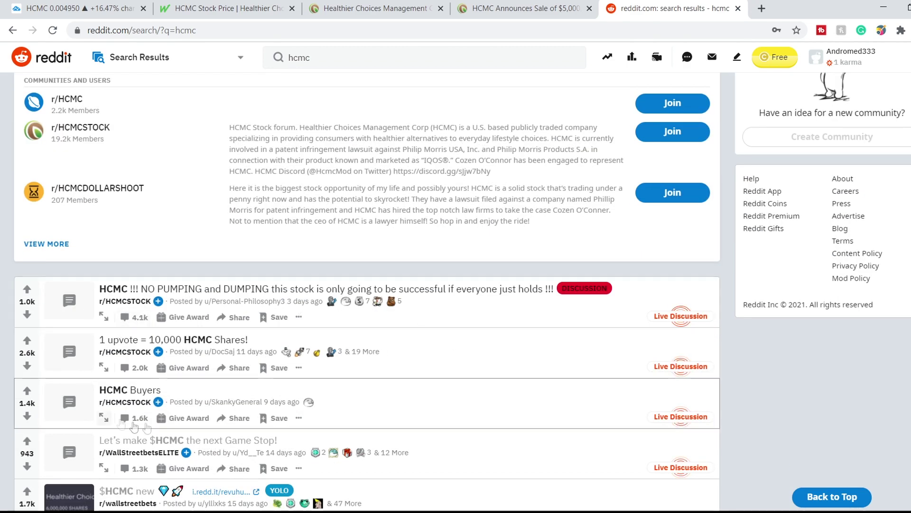
scroll(434, 359, "down", 3)
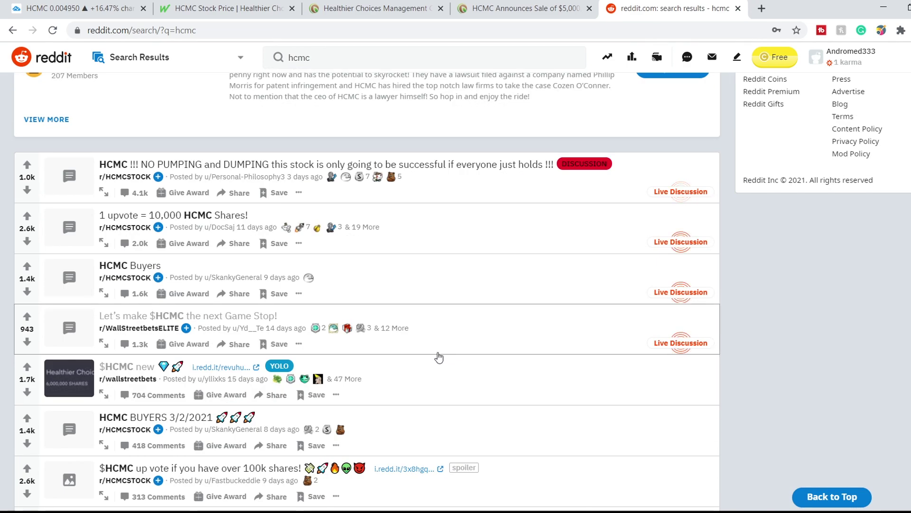
left_click(316, 51)
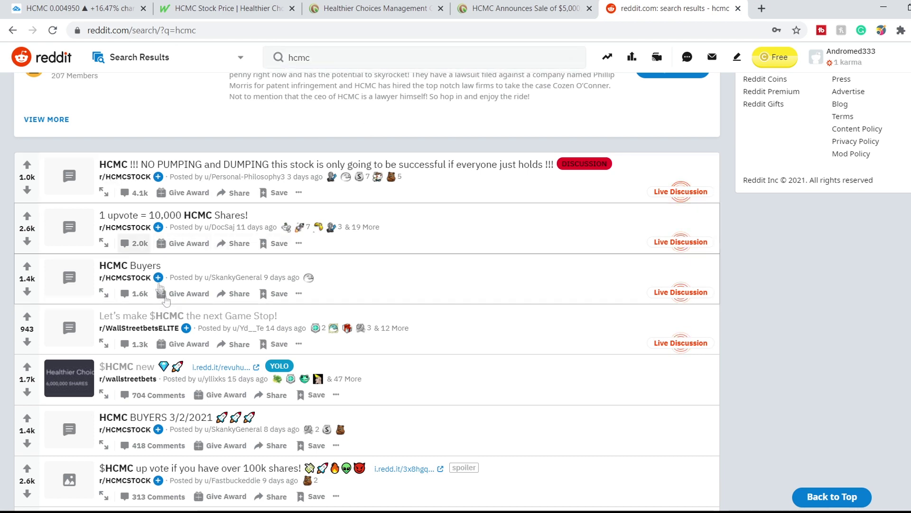
scroll(440, 302, "down", 3)
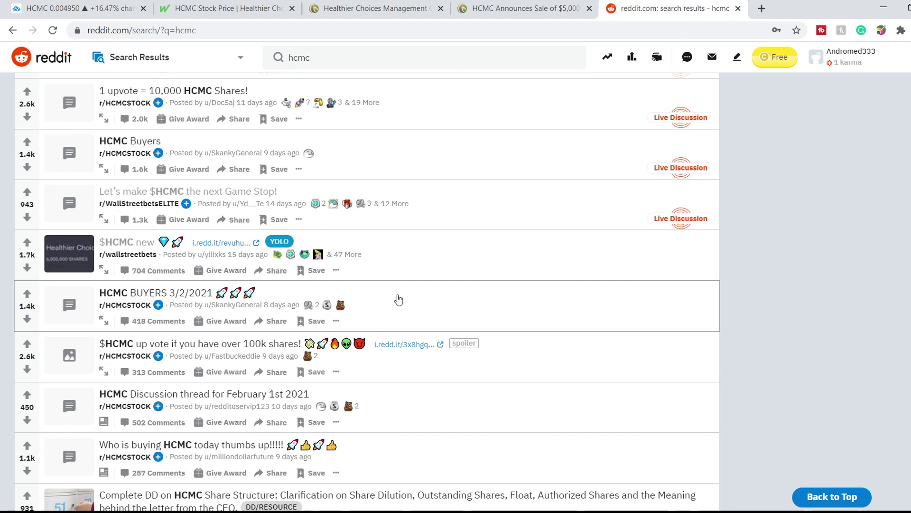
scroll(378, 289, "down", 3)
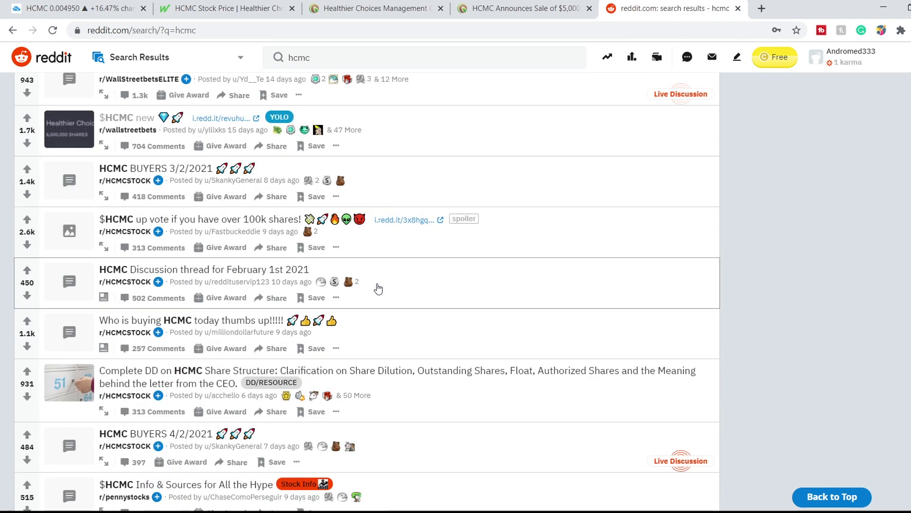
scroll(378, 288, "down", 3)
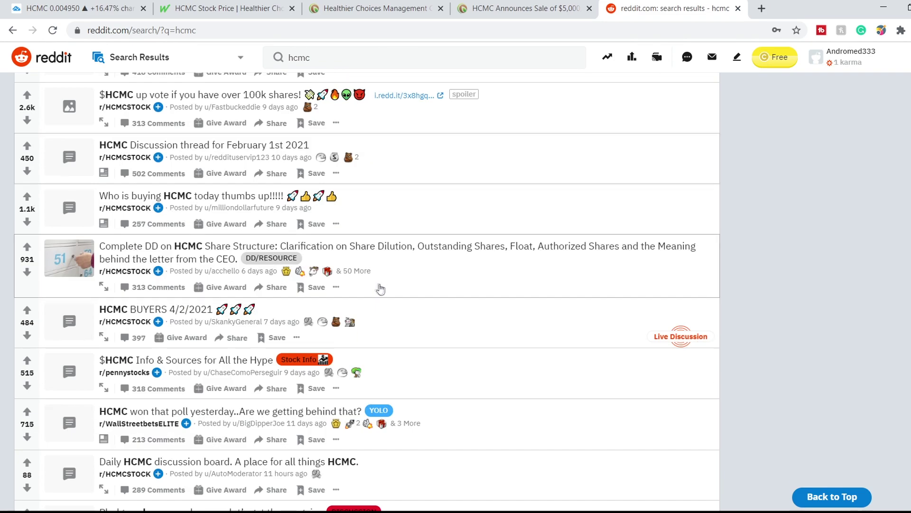
- Switch back to the HCMC chart on TradingView and hide the Trend-Based Fib Extension drawing
left_click(71, 5)
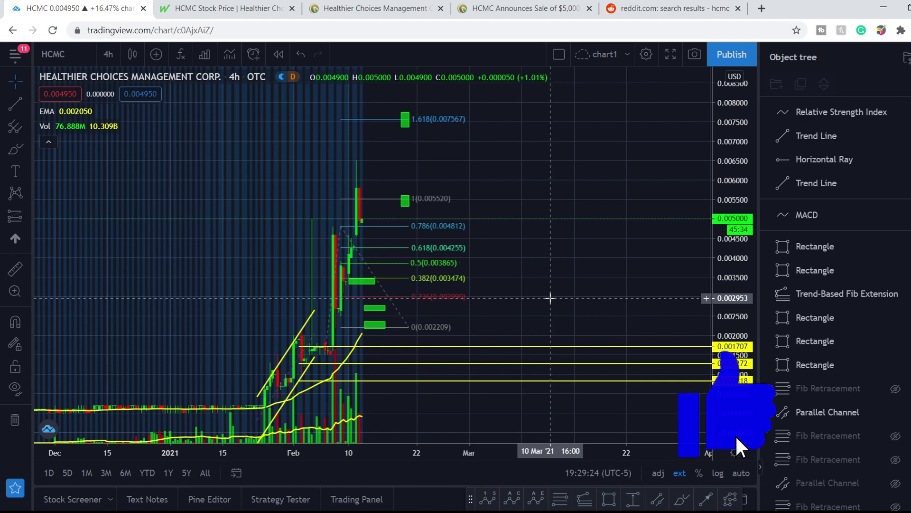
left_click_drag(435, 264, 477, 261)
left_click(447, 197)
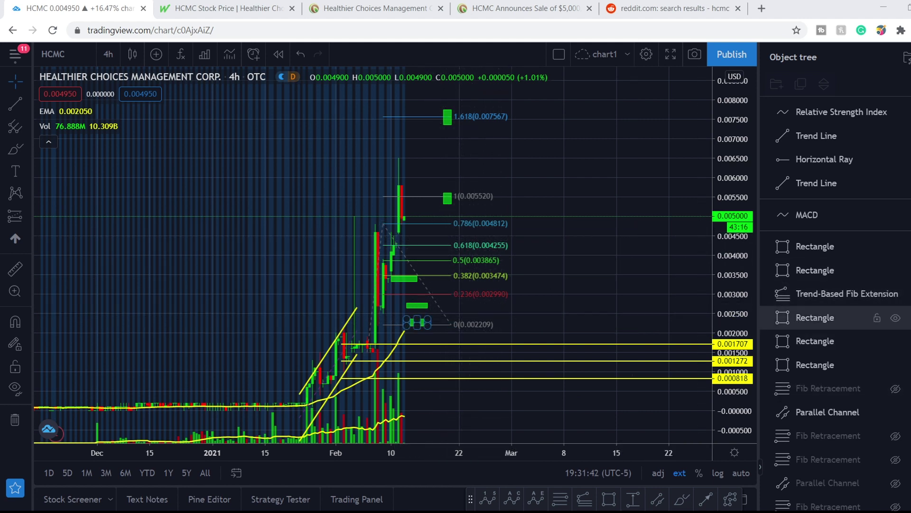
left_click(830, 293)
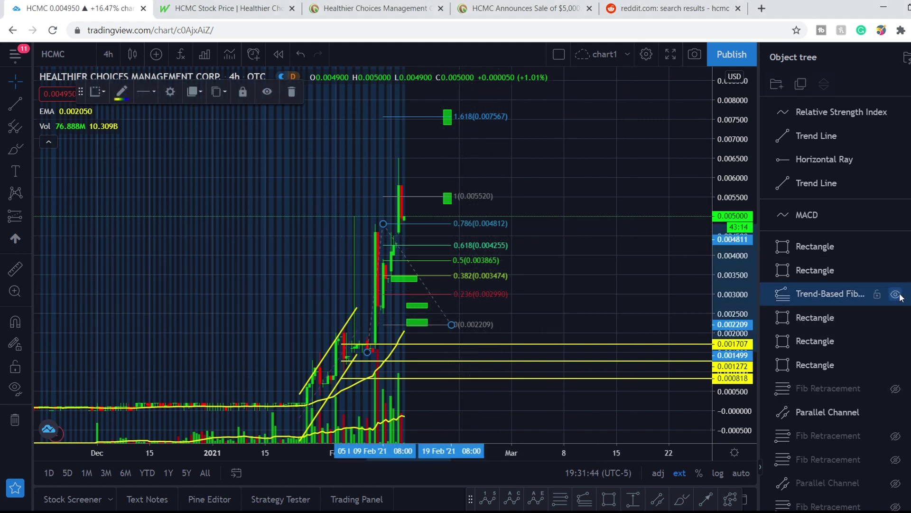
left_click(896, 294)
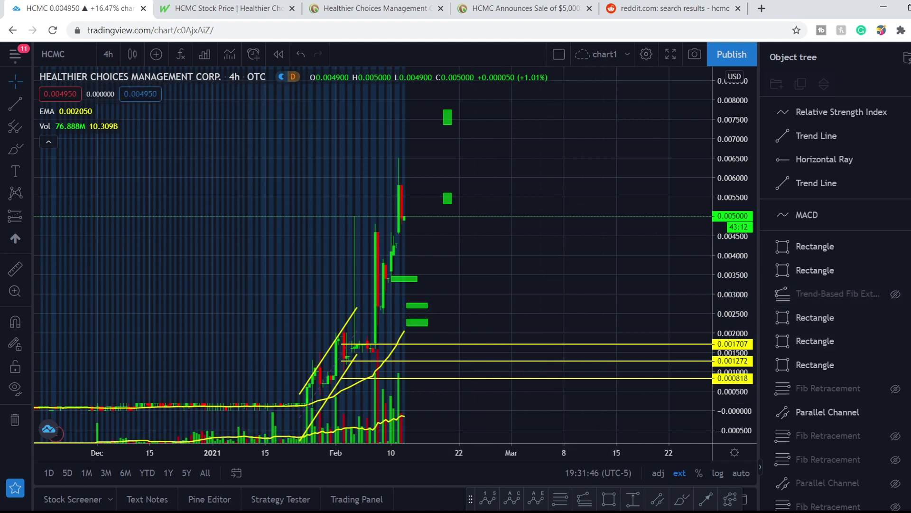
- Measure the price rise from the current price to the highest green rectangle, and from the third-highest rectangle to the second-highest
left_click(560, 501)
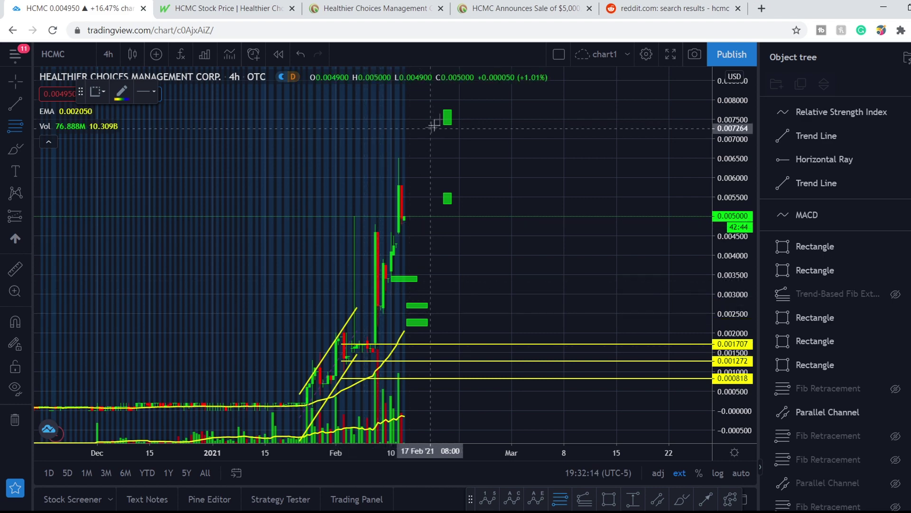
left_click(447, 117)
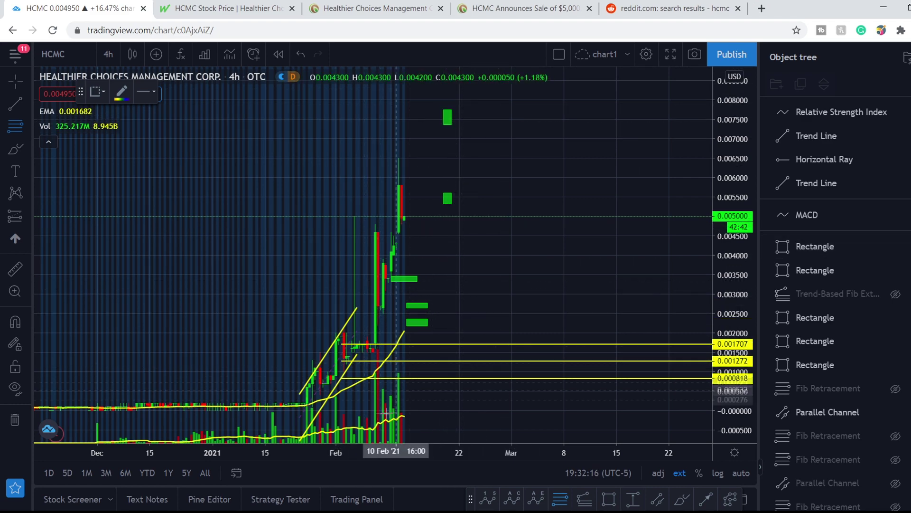
left_click(417, 216, "shift")
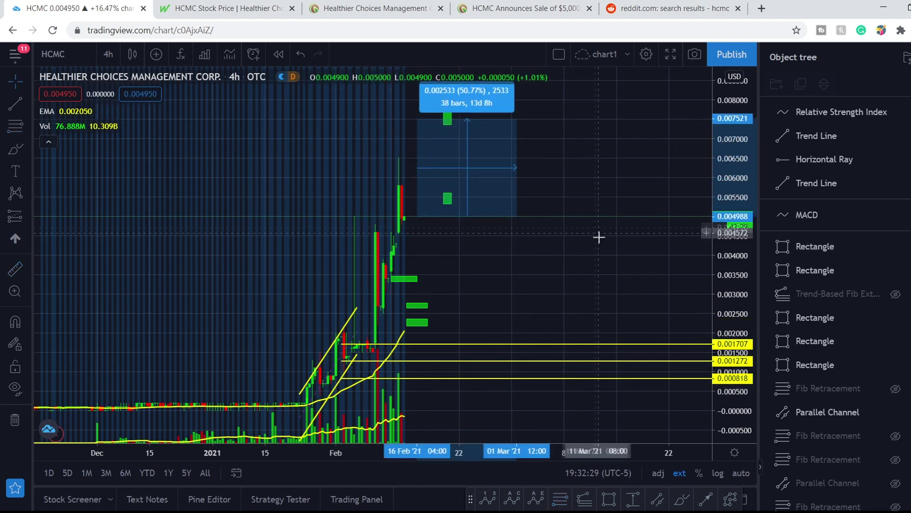
left_click(507, 269)
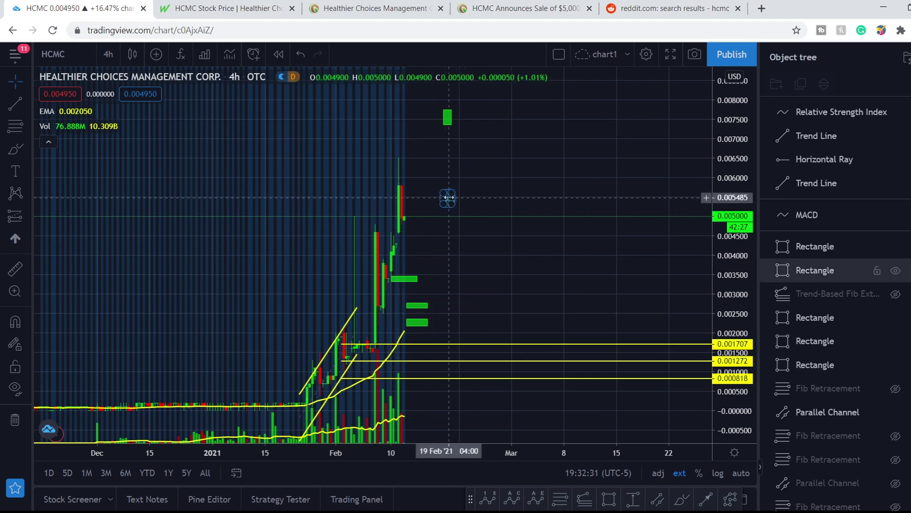
left_click(435, 278, "shift")
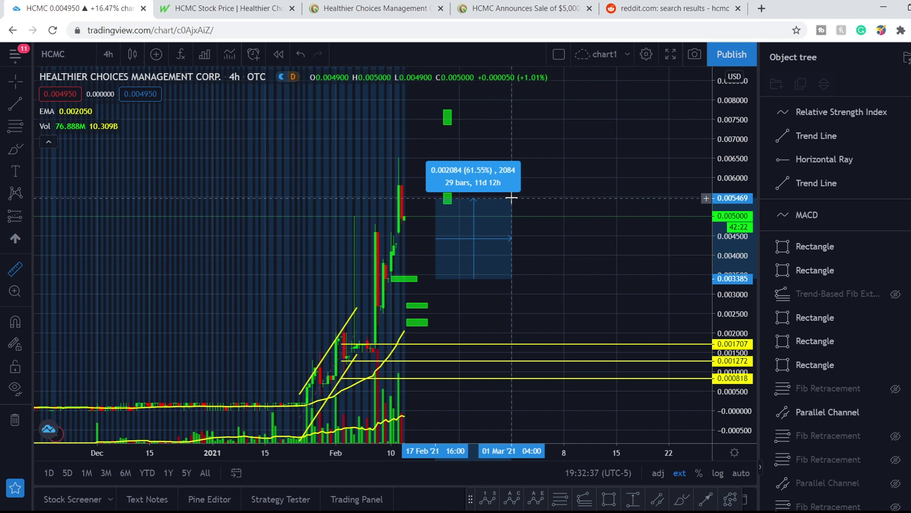
left_click(553, 272)
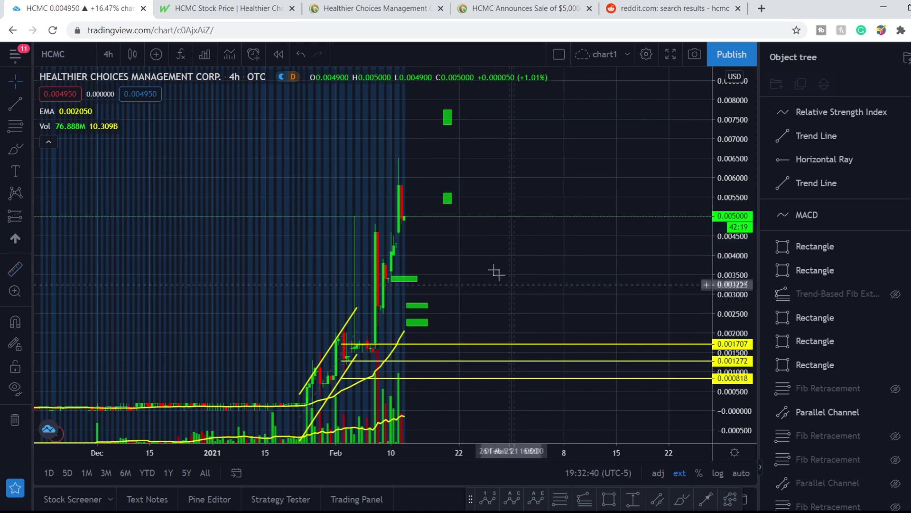
- Measure the price rise of the early-February rally from its base up to the 8 February candle
left_click(348, 348, "shift")
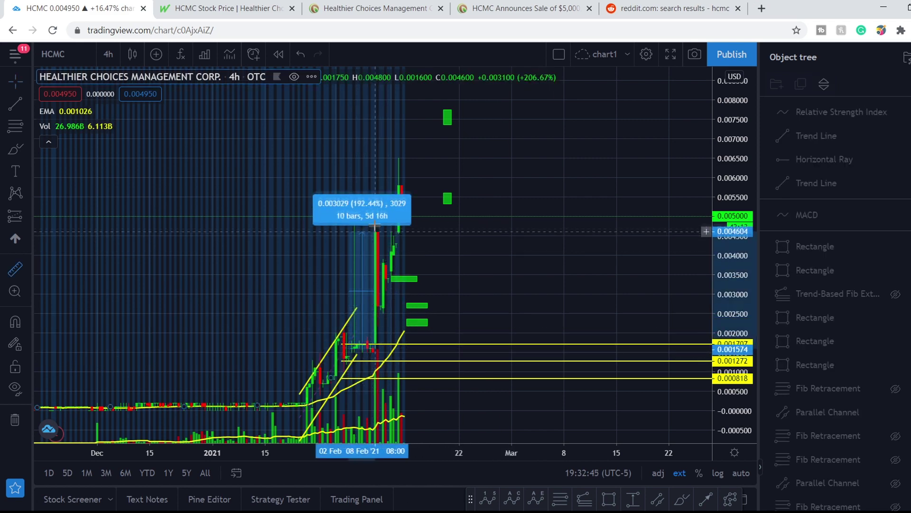
left_click(375, 275)
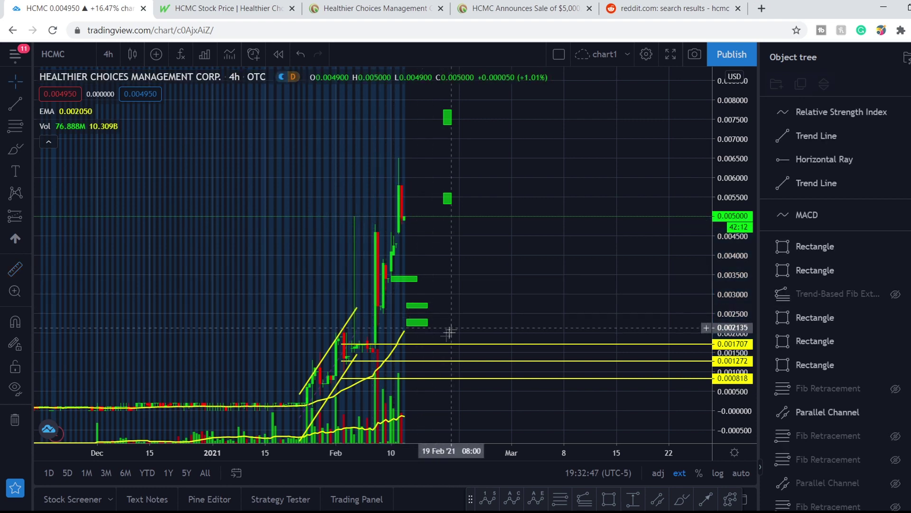
left_click(379, 350, "shift")
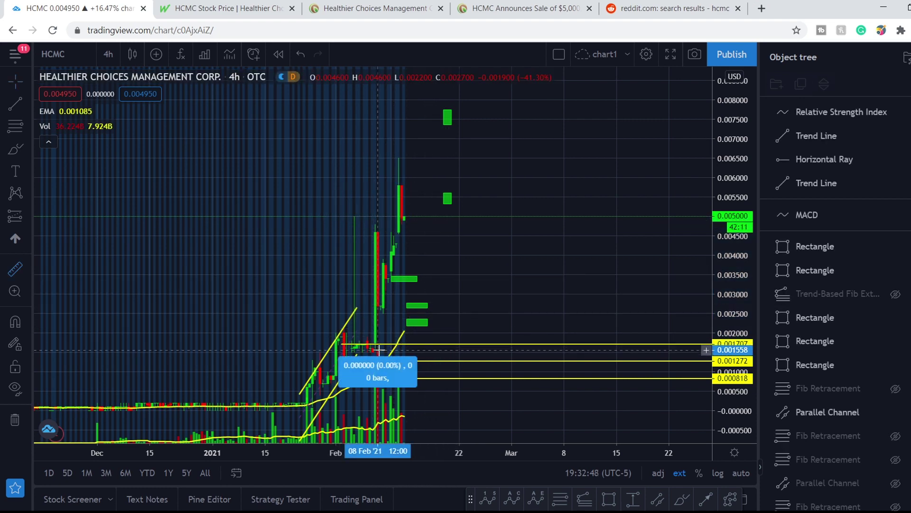
left_click(409, 234)
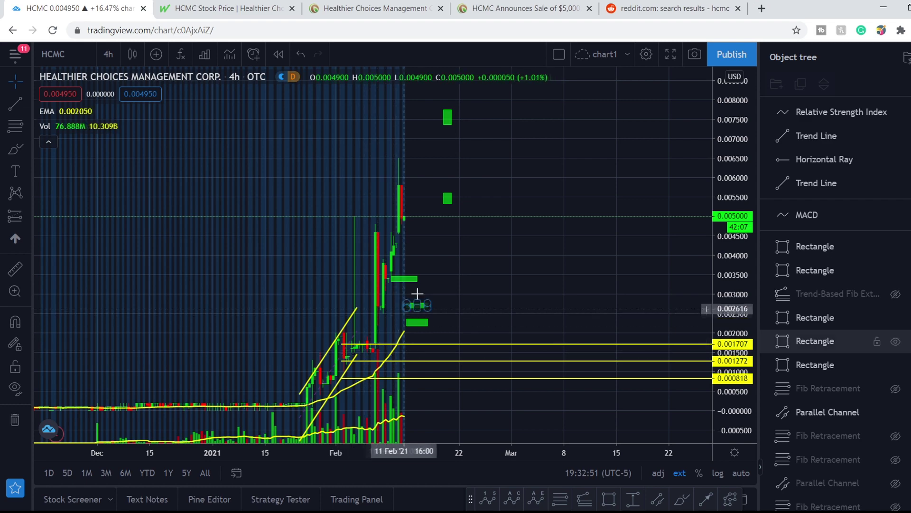
- Measure the distance from the third-highest green rectangle up to the second-highest one once more
left_click(407, 278)
left_click(433, 277)
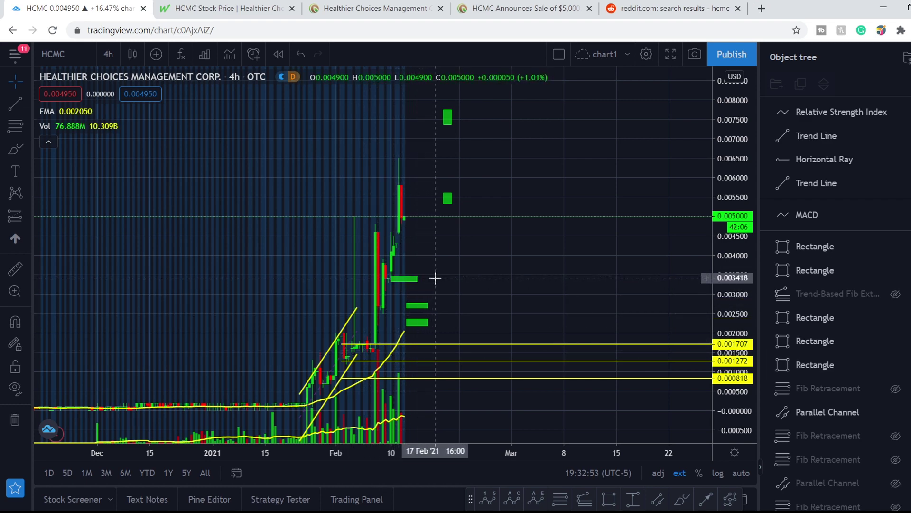
left_click(442, 277, "shift")
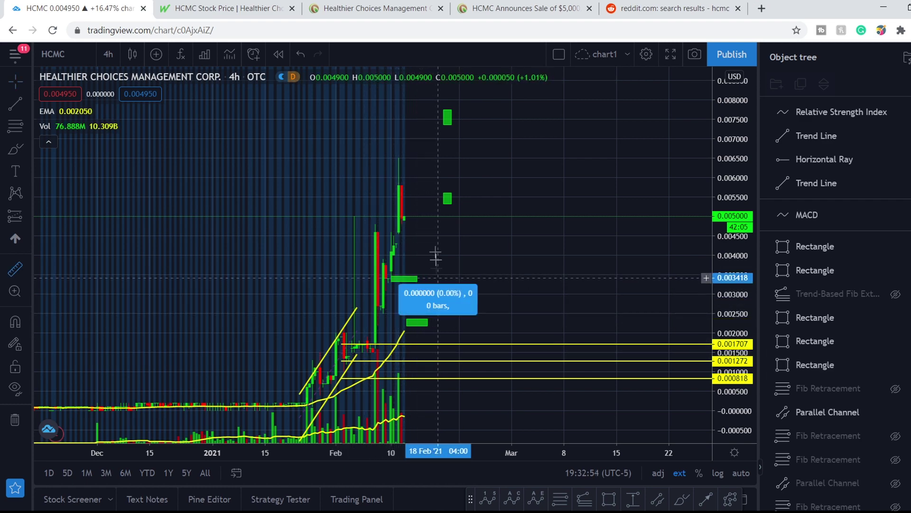
left_click(443, 197)
left_click(440, 272)
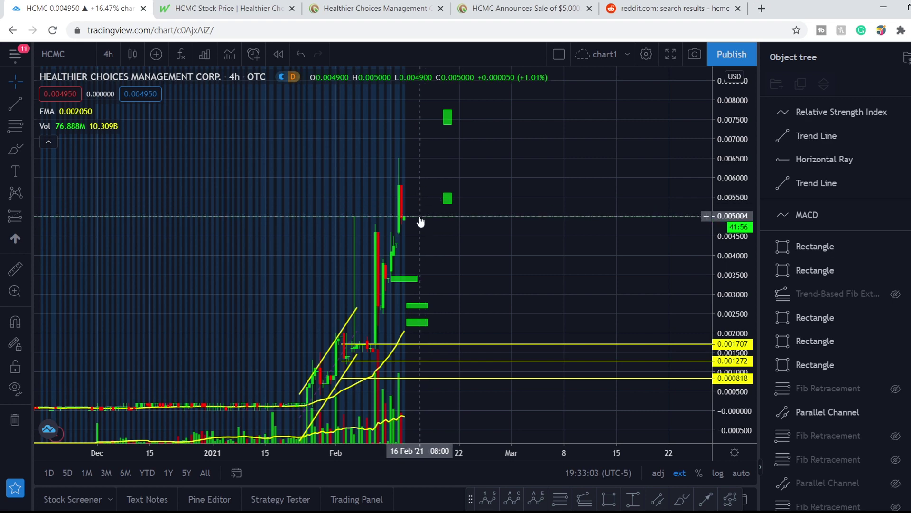
left_click_drag(420, 221, 423, 212)
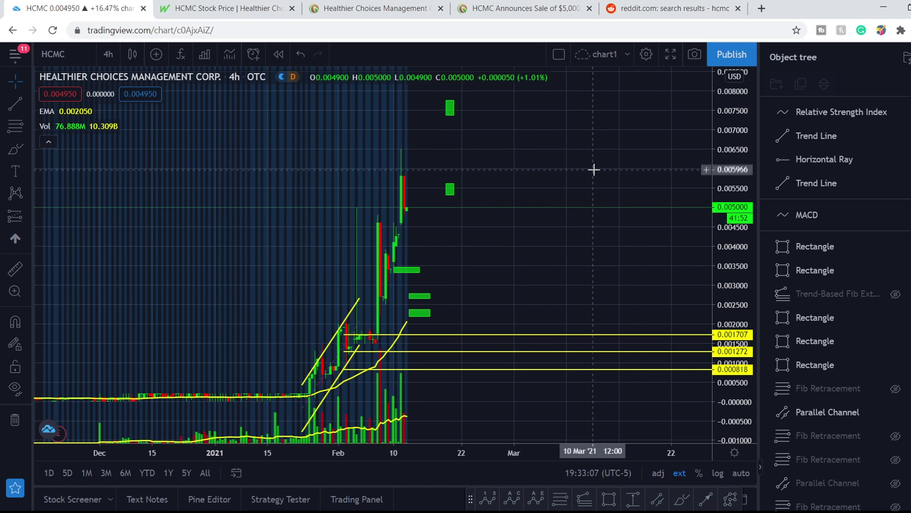
left_click_drag(591, 169, 570, 238)
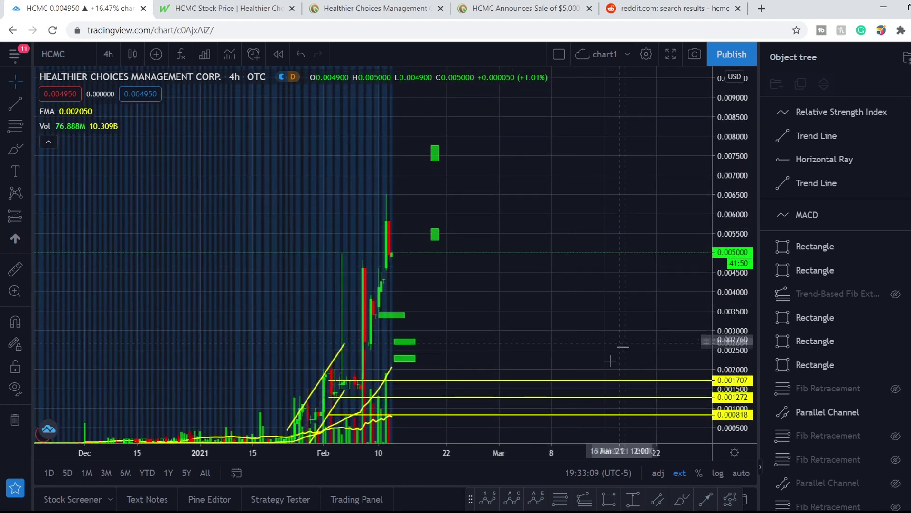
- Draw a Fib Retracement from the early-February rally base at about 0.001462 up to the recent high at about 0.006527
left_click(779, 389)
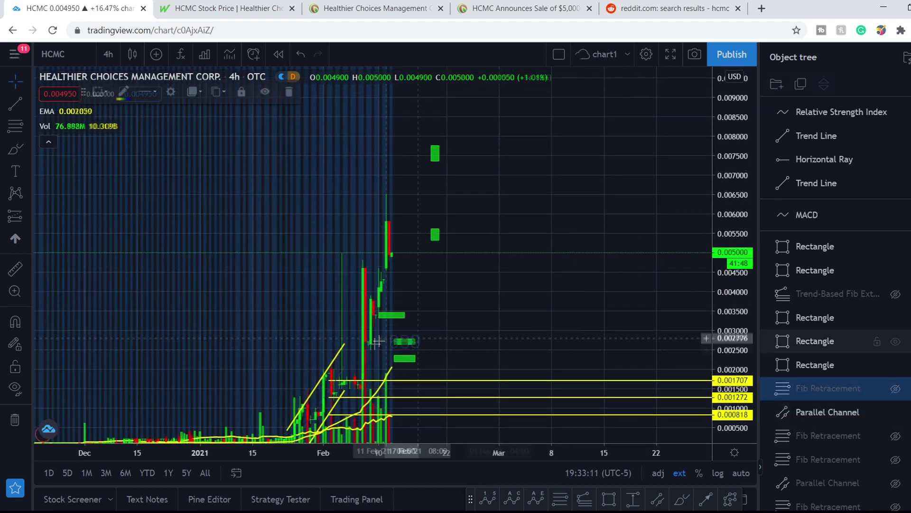
left_click(353, 389)
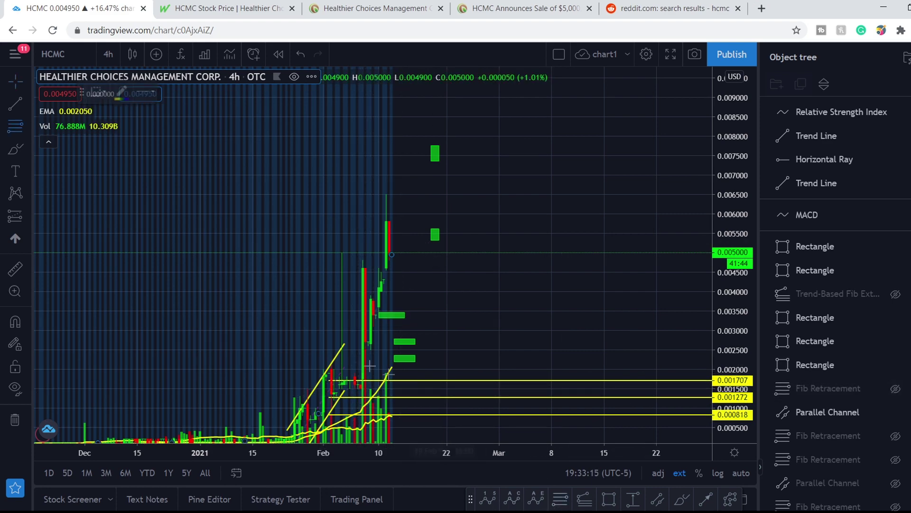
left_click(355, 389)
left_click(397, 308)
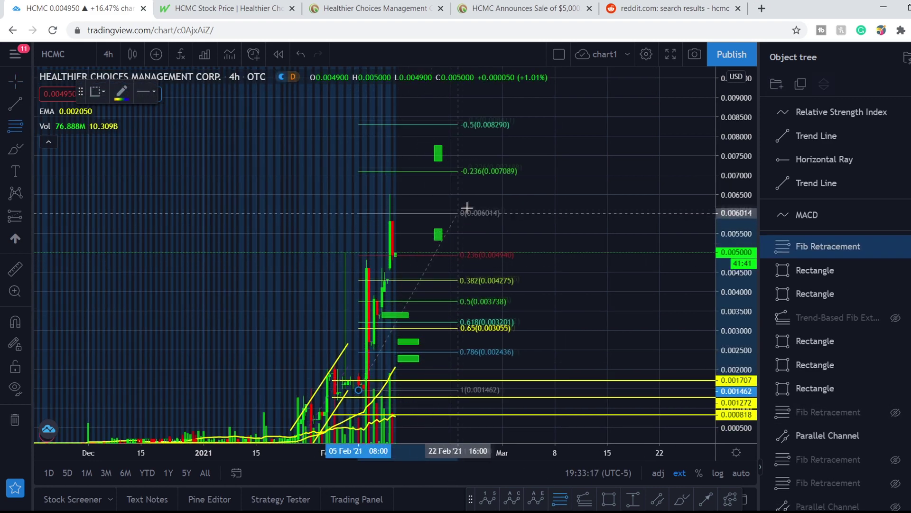
left_click(478, 193)
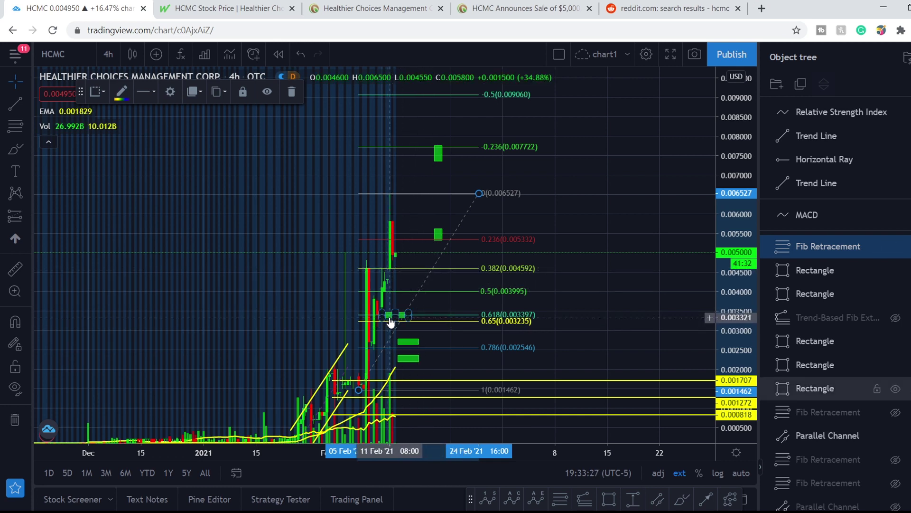
- Move the three lower green rectangles, from highest to lowest, onto the 0.382, 0.5 and 0.618–0.65 retracement levels
left_click_drag(389, 316, 417, 278)
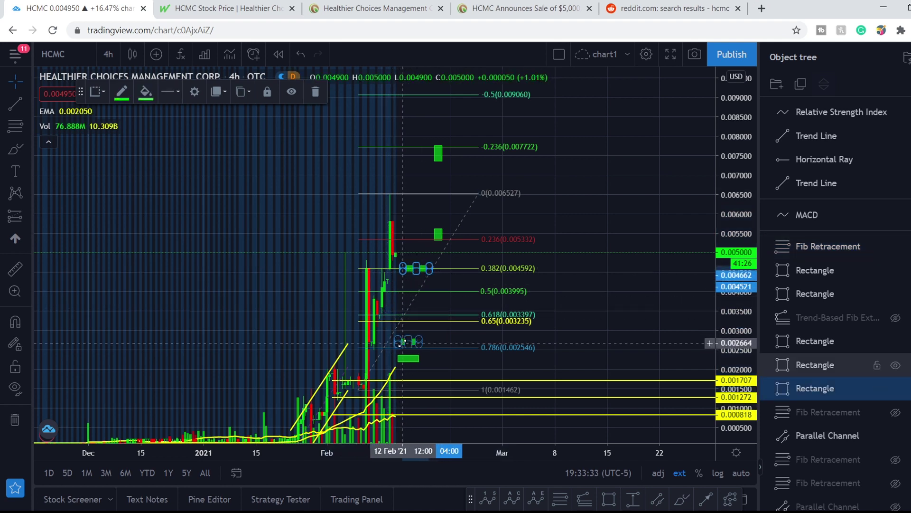
left_click_drag(401, 342, 442, 243)
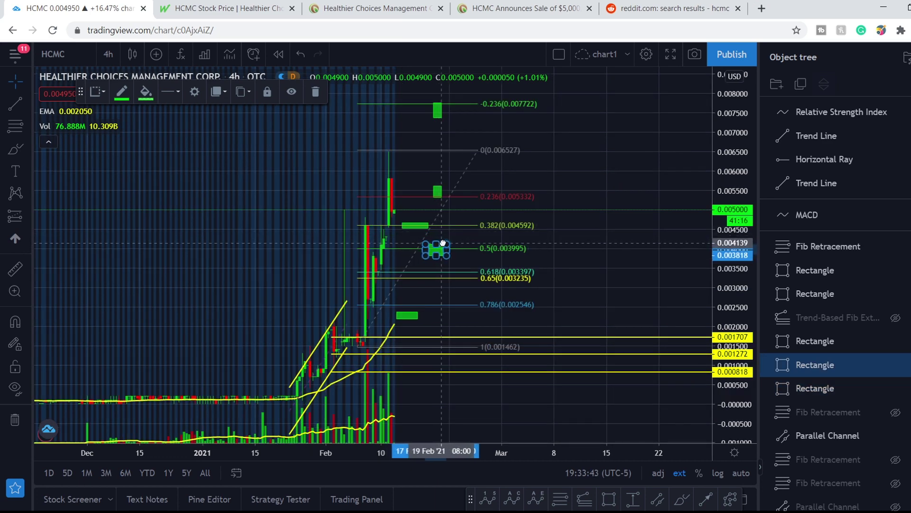
left_click(409, 313)
left_click_drag(409, 314, 443, 272)
left_click(609, 244)
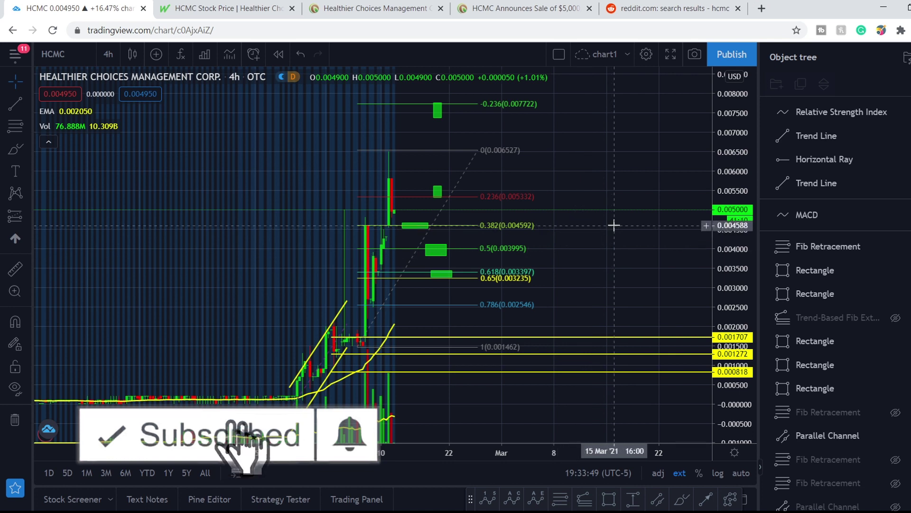